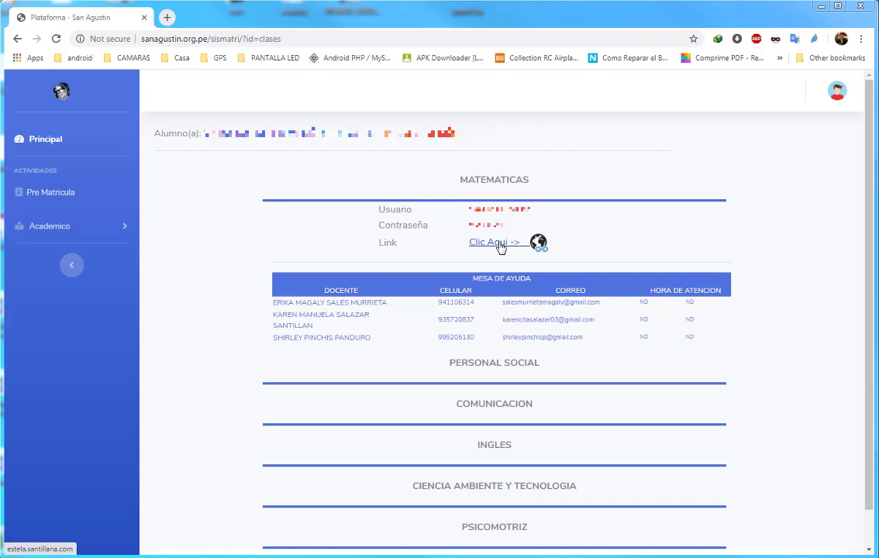
Open the e-stela Compartir login through the MATEMATICAS course link and fill in the account username listed for that course
{"action": "left_click", "coordinate": [500, 247]}
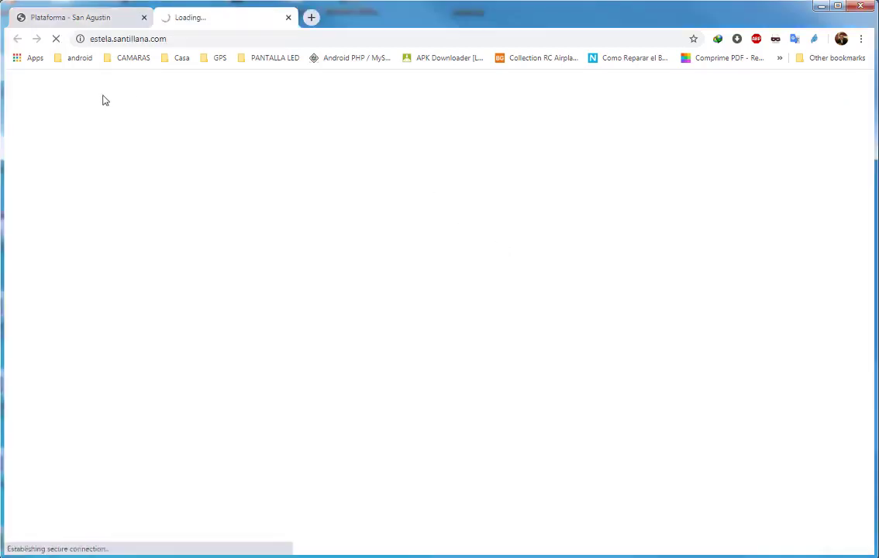
{"action": "left_click", "coordinate": [86, 21]}
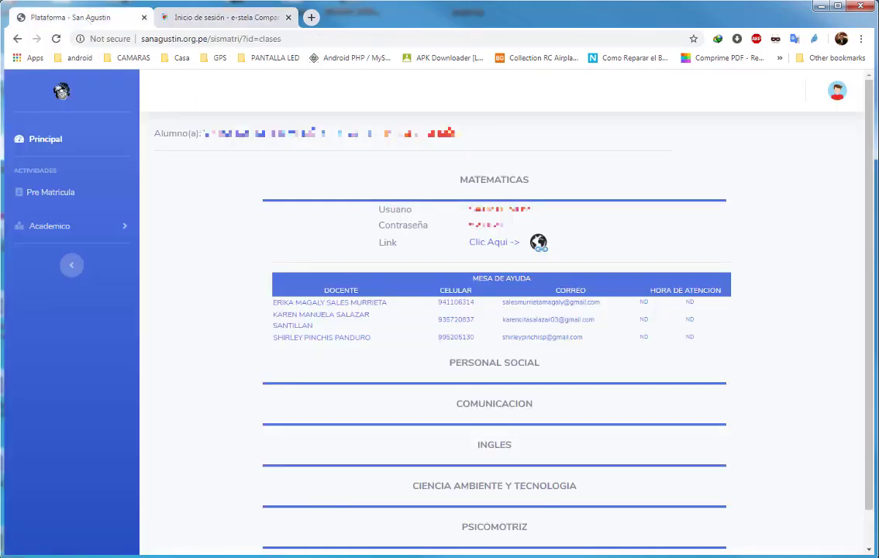
{"action": "left_click_drag", "start_coordinate": [469, 210], "coordinate": [541, 210]}
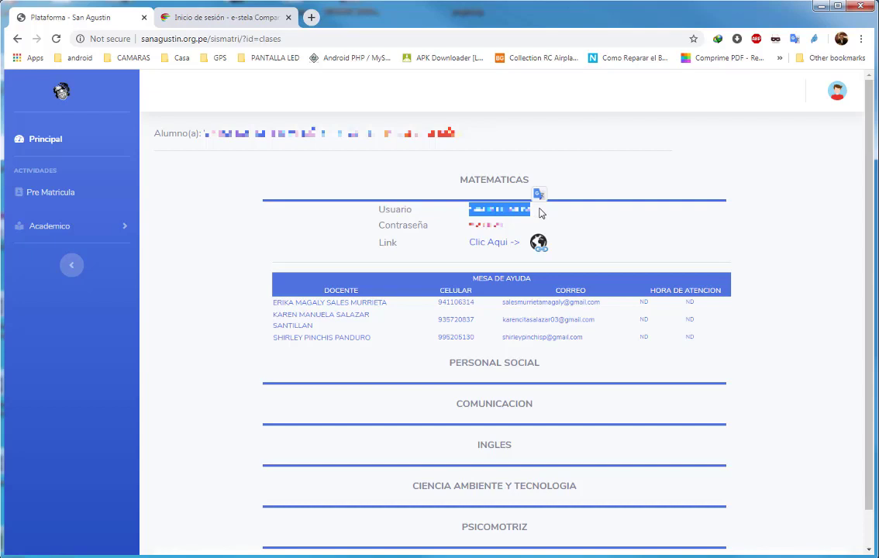
{"action": "left_click", "coordinate": [225, 18]}
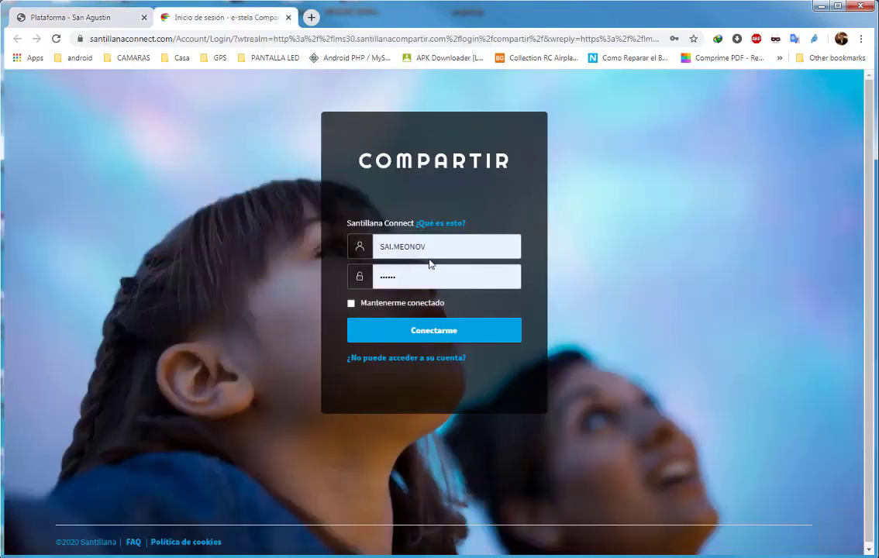
{"action": "double_click", "coordinate": [435, 248]}
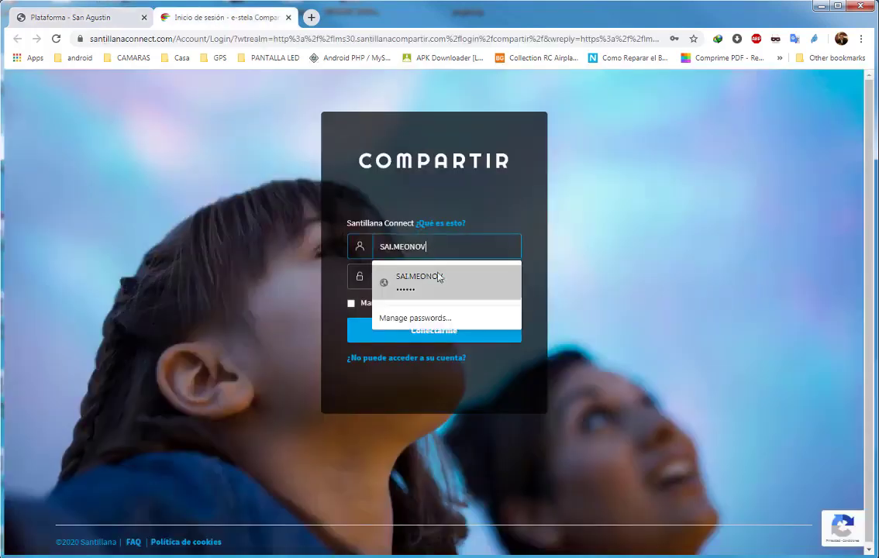
{"action": "left_click", "coordinate": [441, 278]}
Copy the account password from the MATEMATICAS course details into the Compartir login form and sign in
{"action": "left_click", "coordinate": [129, 19]}
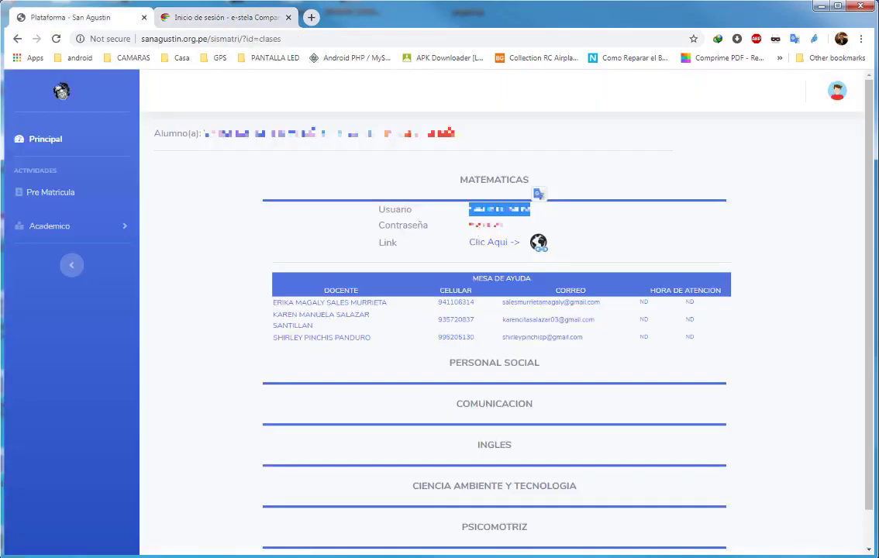
{"action": "double_click", "coordinate": [480, 225]}
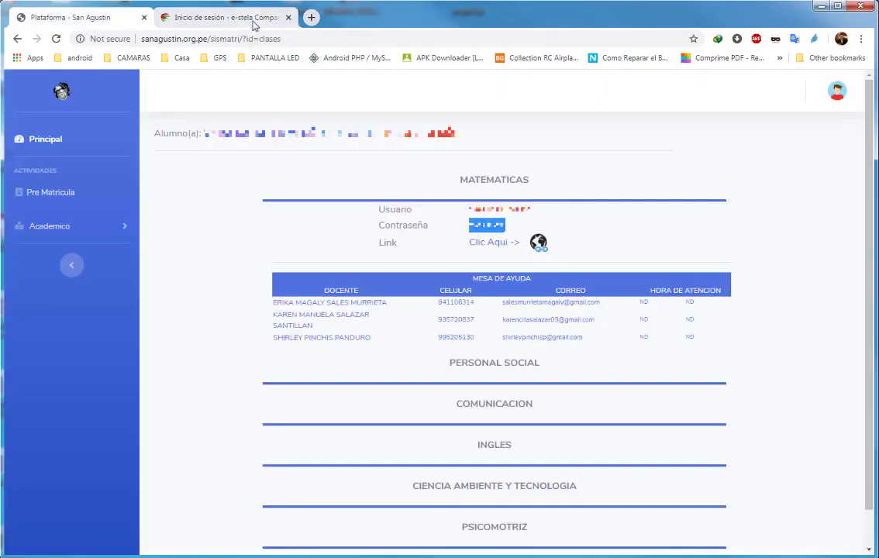
{"action": "left_click", "coordinate": [224, 17]}
{"action": "left_click", "coordinate": [452, 271]}
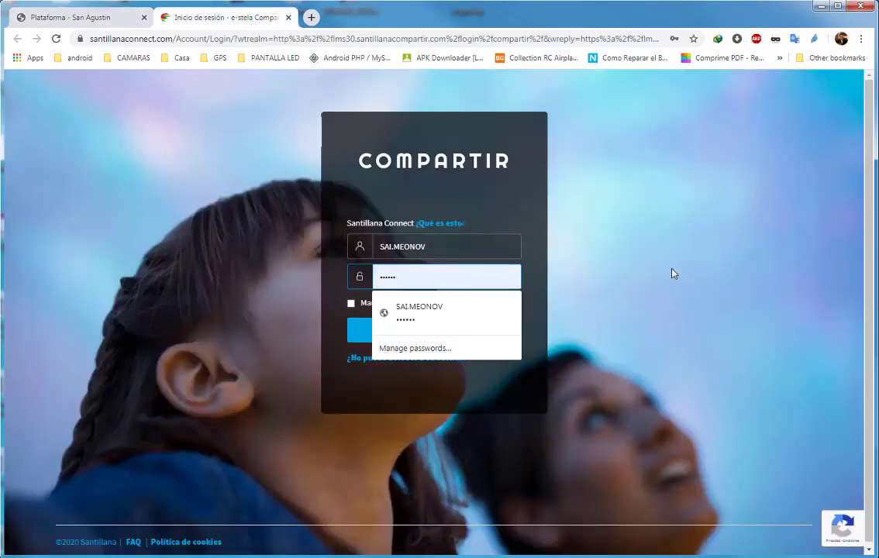
{"action": "left_click", "coordinate": [430, 331]}
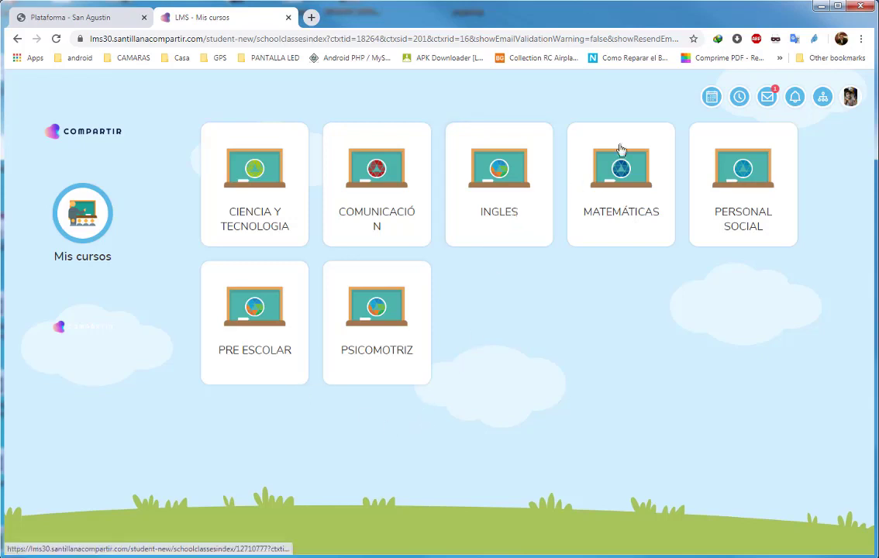
Start a new message from the mailbox and add the second teacher listed under Profesores as its recipient
{"action": "left_click", "coordinate": [764, 98]}
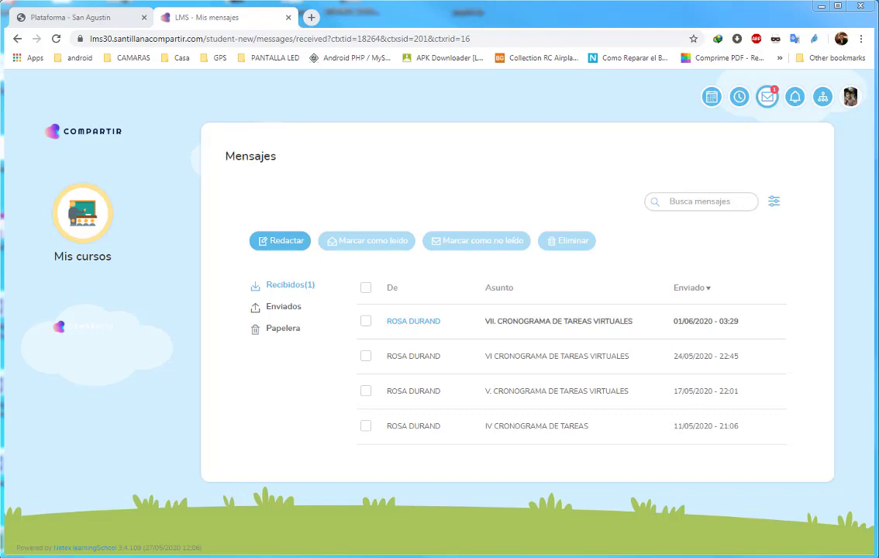
{"action": "left_click", "coordinate": [278, 244]}
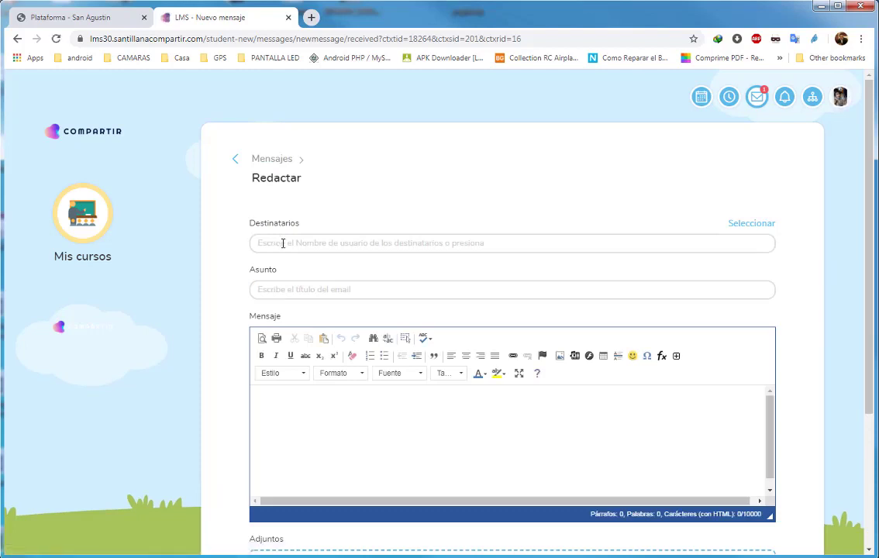
{"action": "left_click", "coordinate": [282, 243]}
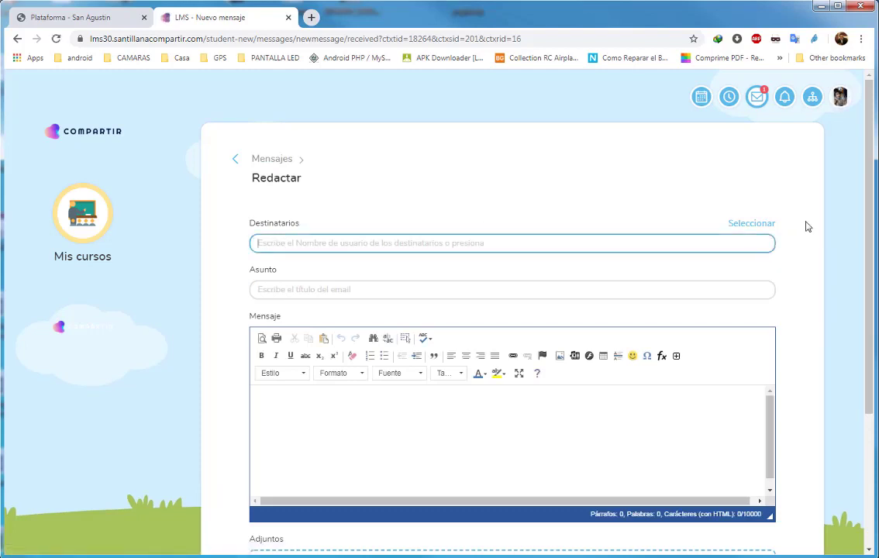
{"action": "left_click", "coordinate": [751, 224]}
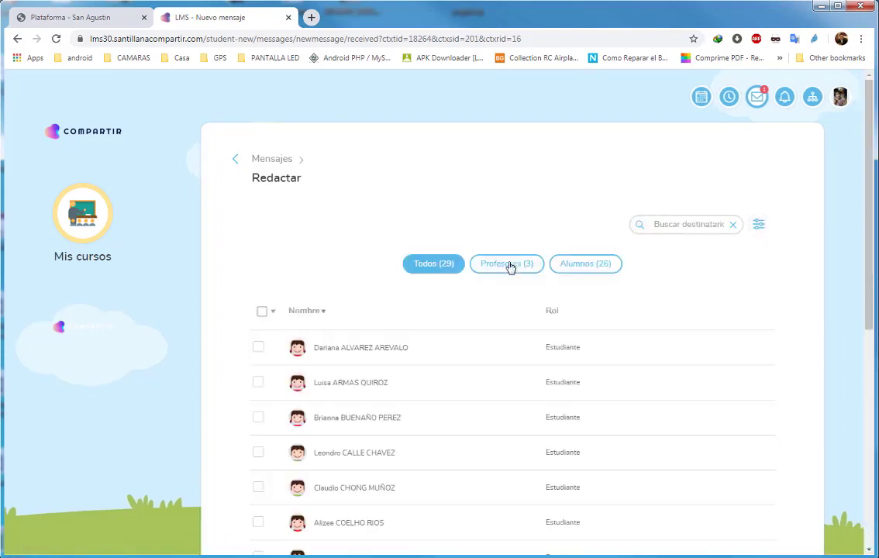
{"action": "left_click", "coordinate": [509, 267]}
{"action": "left_click", "coordinate": [509, 265]}
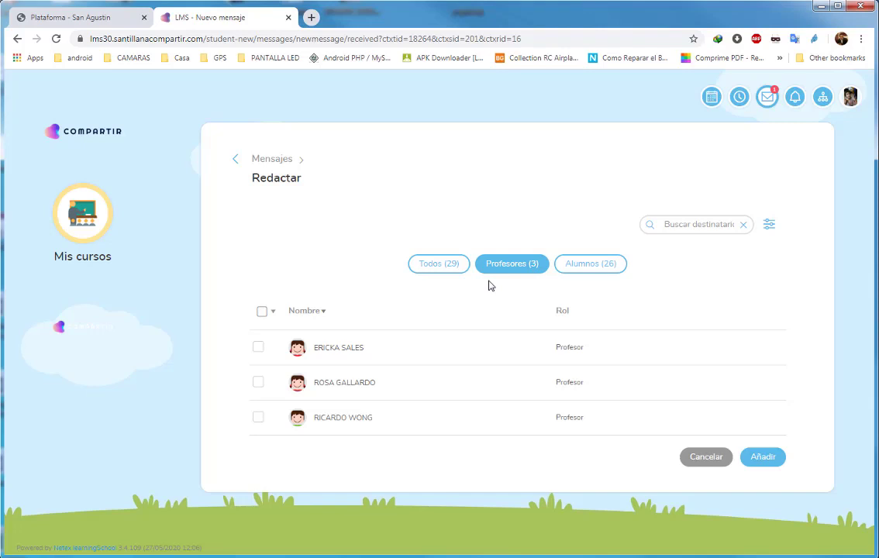
{"action": "left_click", "coordinate": [258, 385]}
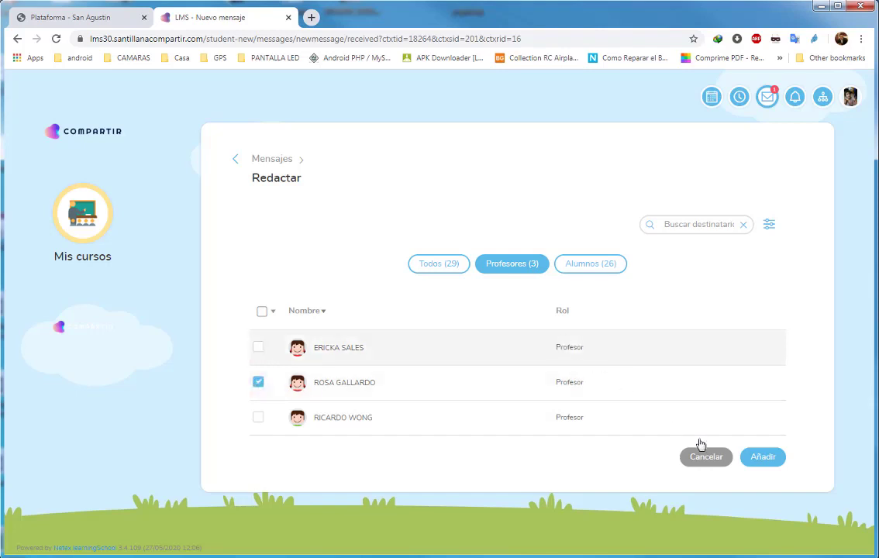
{"action": "left_click", "coordinate": [764, 457]}
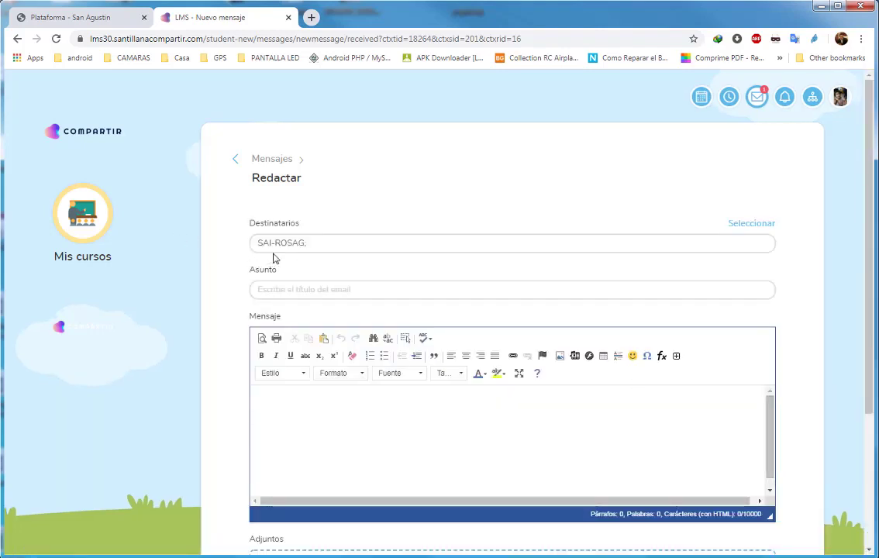
Enter "TRABAJO INICIAL CLASE28-05 - EL CICLO DEL AGUA" as the message subject
{"action": "left_click", "coordinate": [299, 291]}
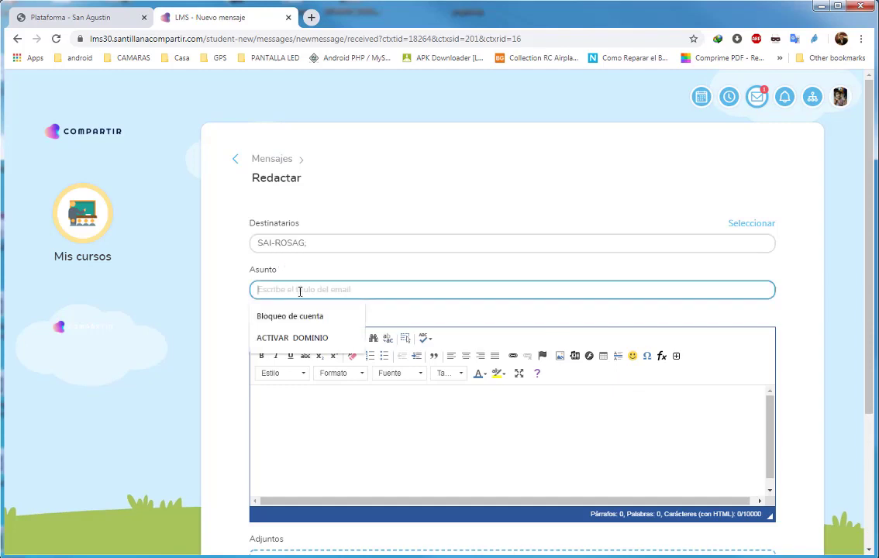
{"action": "type", "text": "trabajo"}
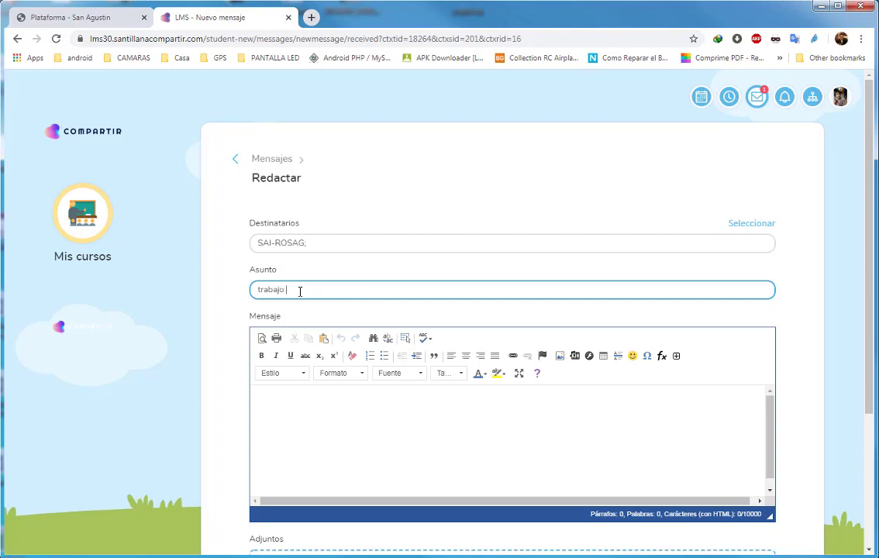
{"action": "key", "text": "ctrl+a"}
{"action": "key", "text": "BackSpace"}
{"action": "type", "text": "TRABAJO INICIAL CLASE"}
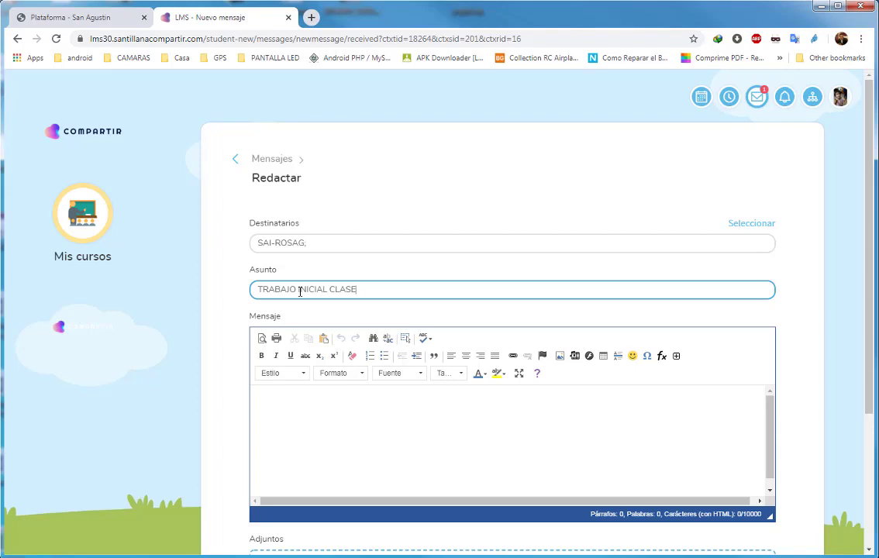
{"action": "type", "text": "28-05"}
{"action": "type", "text": "-"}
{"action": "key", "text": "Left"}
{"action": "key", "text": "Left"}
{"action": "type", "text": "EL CICLO DEL AGUA"}
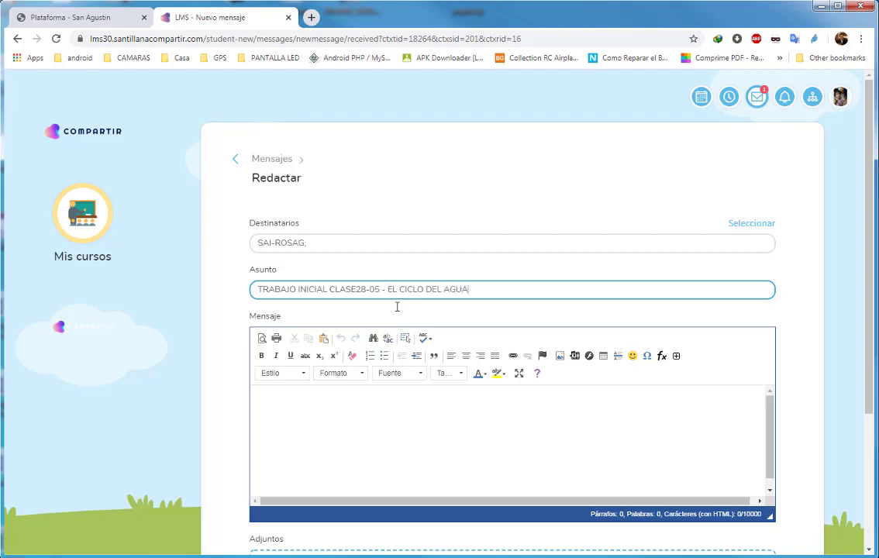
Begin the message body with "Estimada Dcoente, adjunto el trabajo correspondiente a mi menor hijo"
{"action": "left_click", "coordinate": [432, 420]}
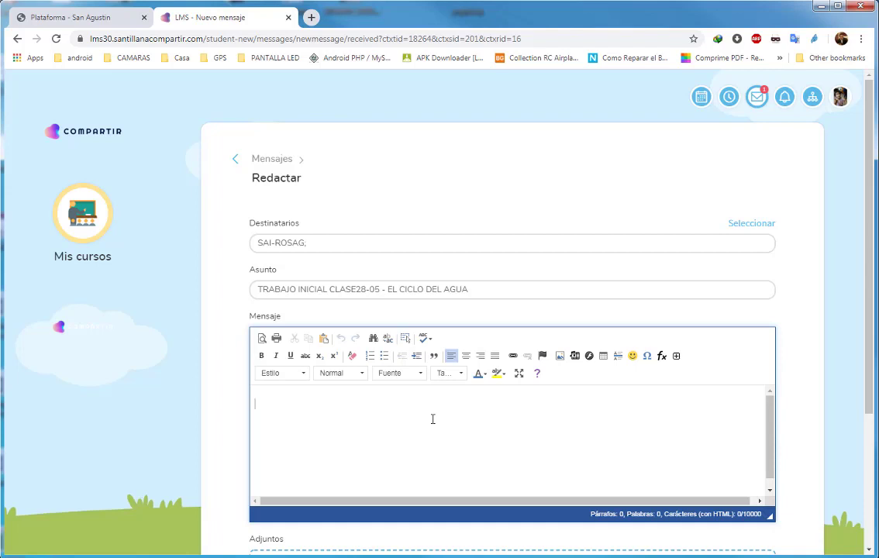
{"action": "type", "text": "Estimad"}
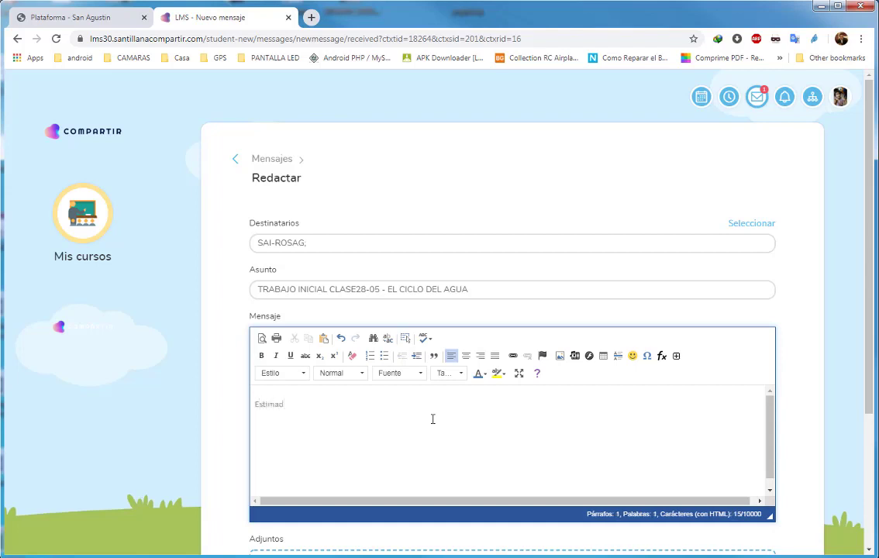
{"action": "type", "text": "a Dcoente, adjunto el tra"}
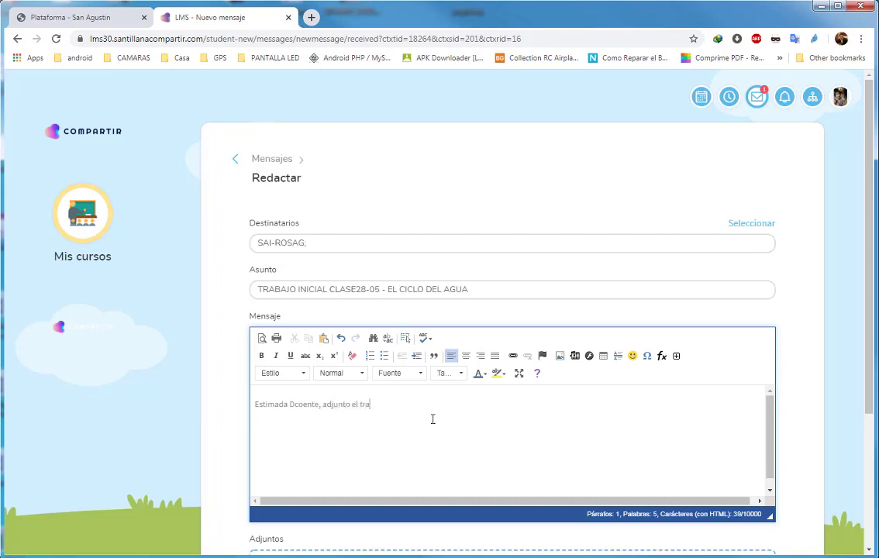
{"action": "type", "text": "bajo correspondiente a  mi menor hijo"}
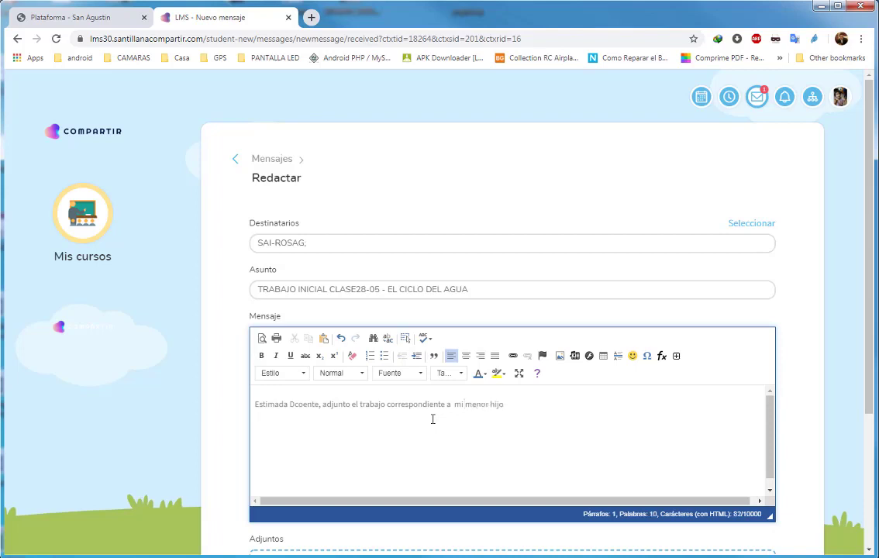
Complete the opening sentence of the message with ", esperando cubrir con las espectativas del tema." and start a new paragraph
{"action": "type", "text": ", esperando curir  con"}
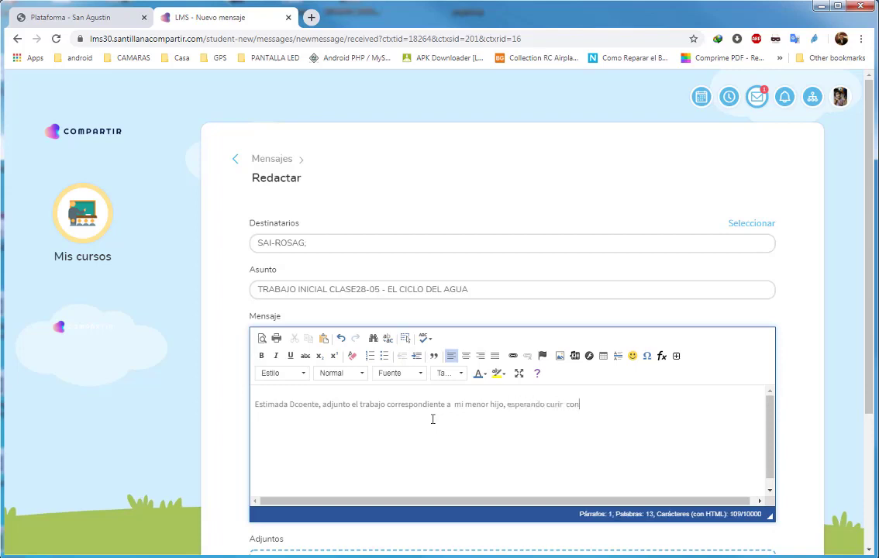
{"action": "key", "text": "BackSpace"}
{"action": "key", "text": "BackSpace"}
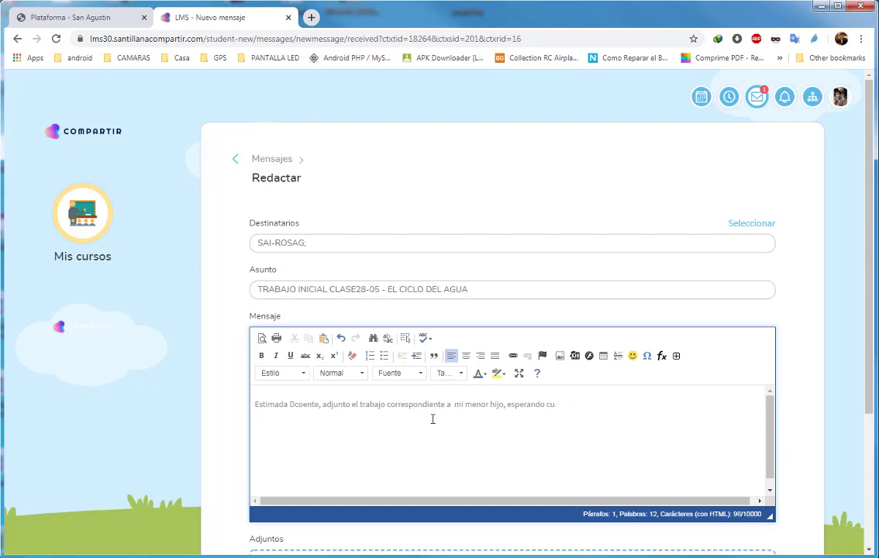
{"action": "type", "text": "brir con"}
{"action": "type", "text": "nec"}
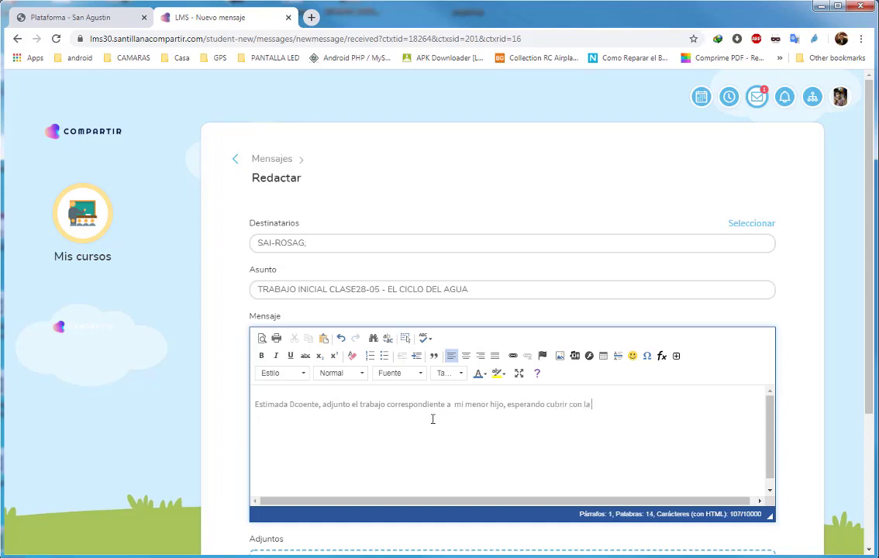
{"action": "key", "text": "BackSpace"}
{"action": "key", "text": "BackSpace"}
{"action": "key", "text": "BackSpace"}
{"action": "key", "text": "BackSpace"}
{"action": "type", "text": "s espectativas del  tema."}
{"action": "key", "text": "Return"}
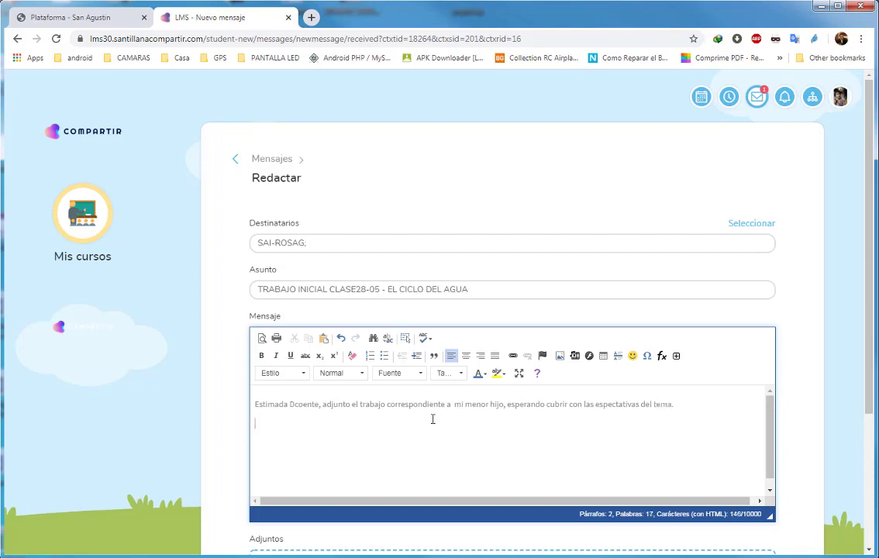
Close the message with the lines "Agradezco su atencion." and "Atentamente:", signed "Papa o Mama de" followed by the child's name
{"action": "type", "text": "Agradezco su atencion."}
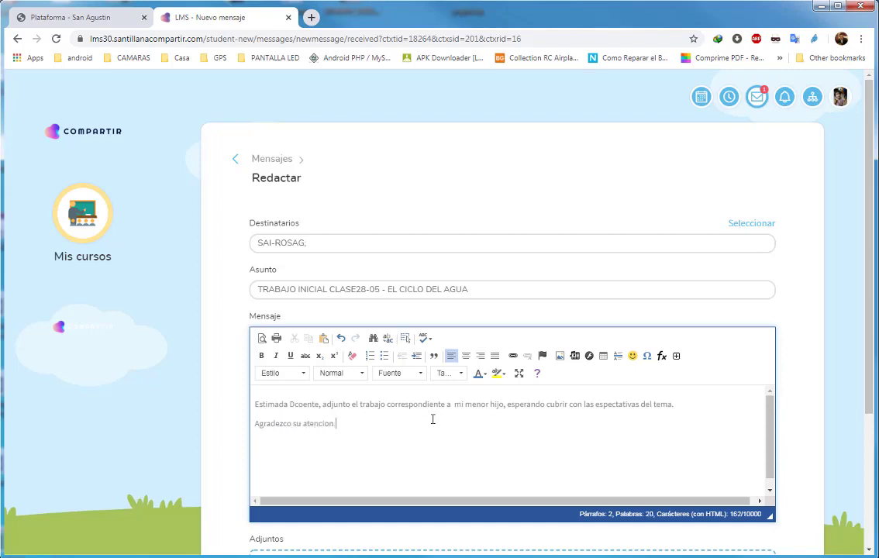
{"action": "key", "text": "Return"}
{"action": "type", "text": "Atentamente:"}
{"action": "key", "text": "Return"}
{"action": "type", "text": "Papa o Mam"}
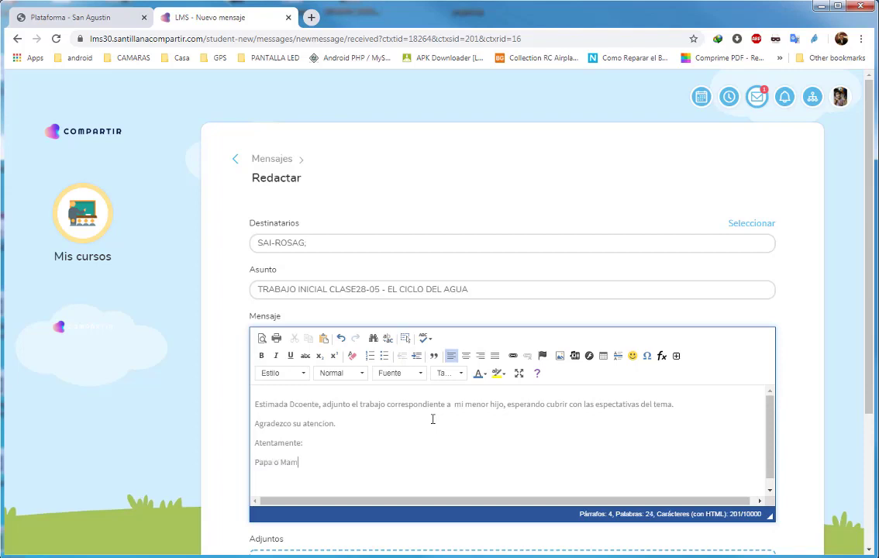
{"action": "type", "text": "a de Adrianito."}
Attach the file Trabajos.pdf from the Escritorio folder to the message
{"action": "scroll", "coordinate": [429, 472], "scroll_direction": "down", "scroll_amount": 1}
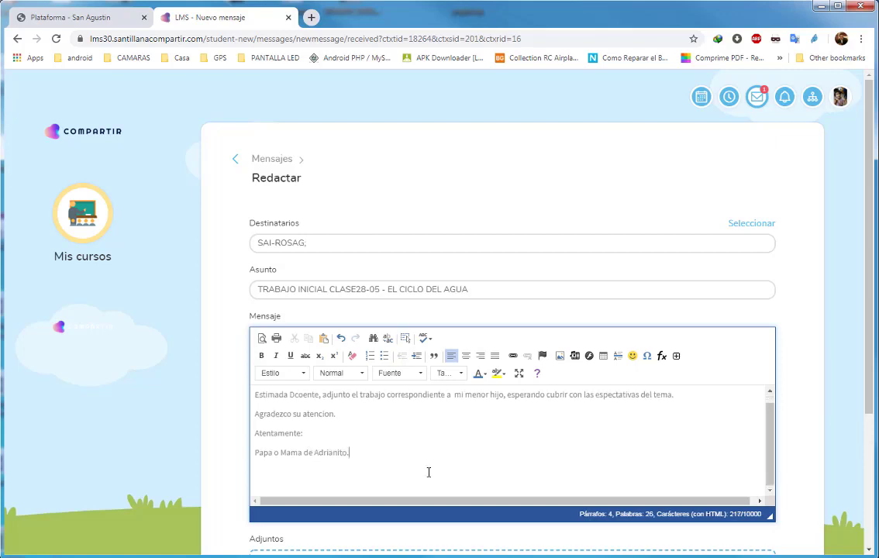
{"action": "scroll", "coordinate": [406, 446], "scroll_direction": "down", "scroll_amount": 3}
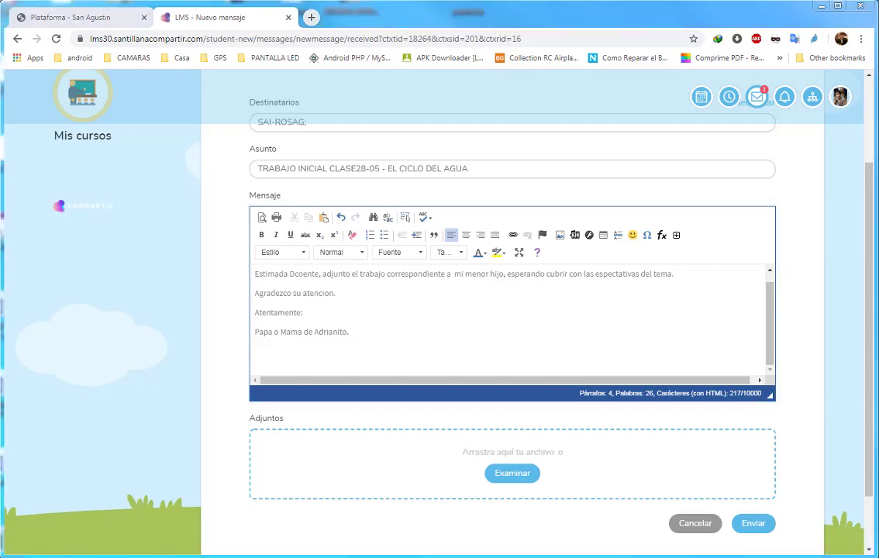
{"action": "left_click", "coordinate": [512, 474]}
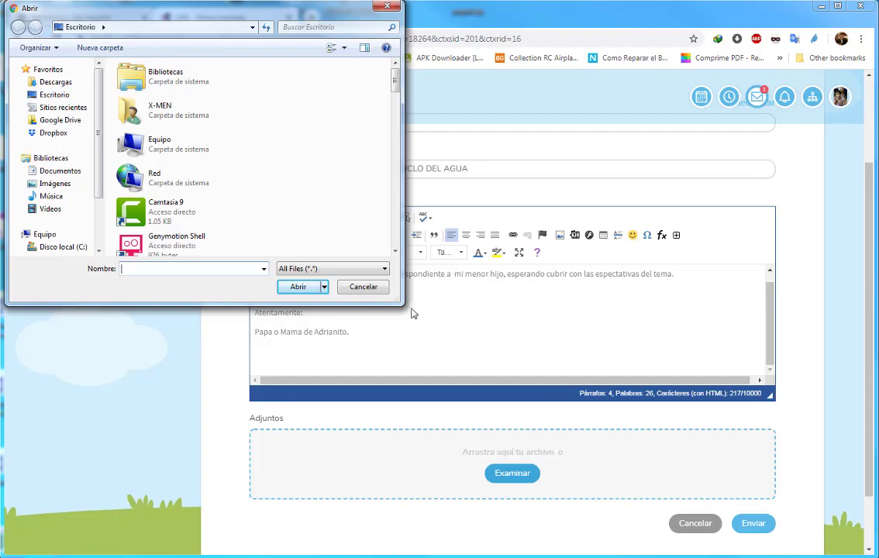
{"action": "left_click_drag", "start_coordinate": [402, 305], "coordinate": [870, 554]}
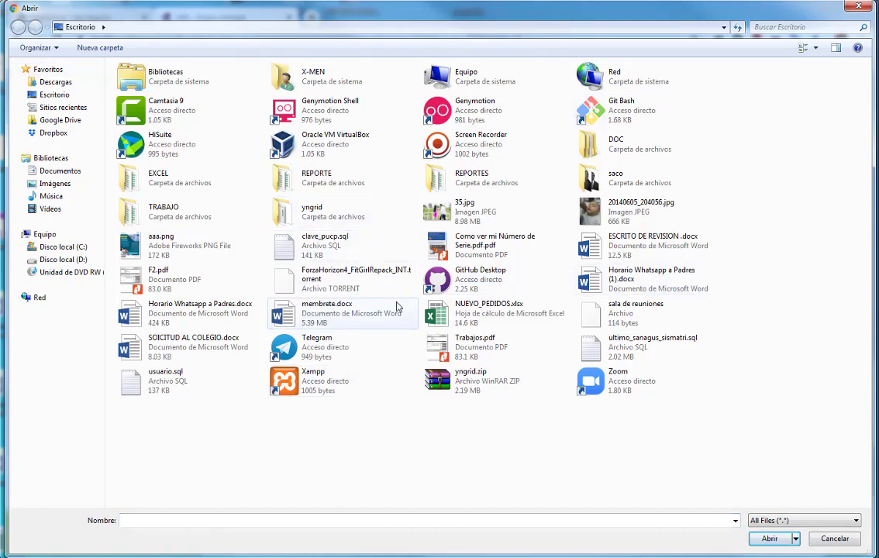
{"action": "double_click", "coordinate": [468, 350]}
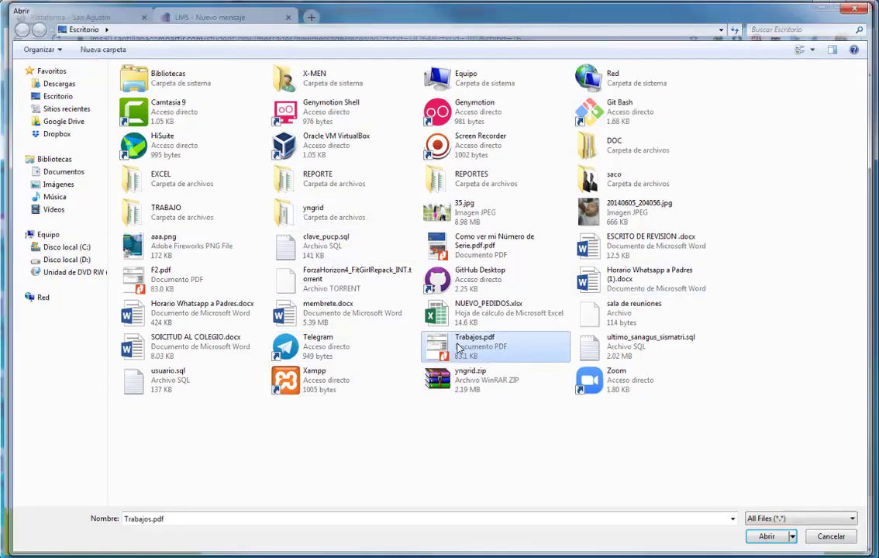
Review the finished message with its attachment, send it, and show the sent messages
{"action": "scroll", "coordinate": [500, 406], "scroll_direction": "down", "scroll_amount": 2}
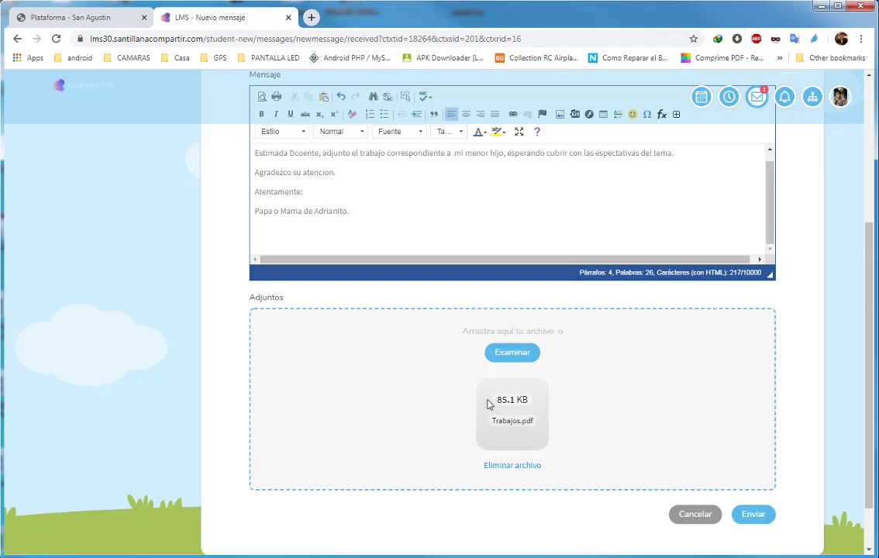
{"action": "scroll", "coordinate": [476, 404], "scroll_direction": "up", "scroll_amount": 4}
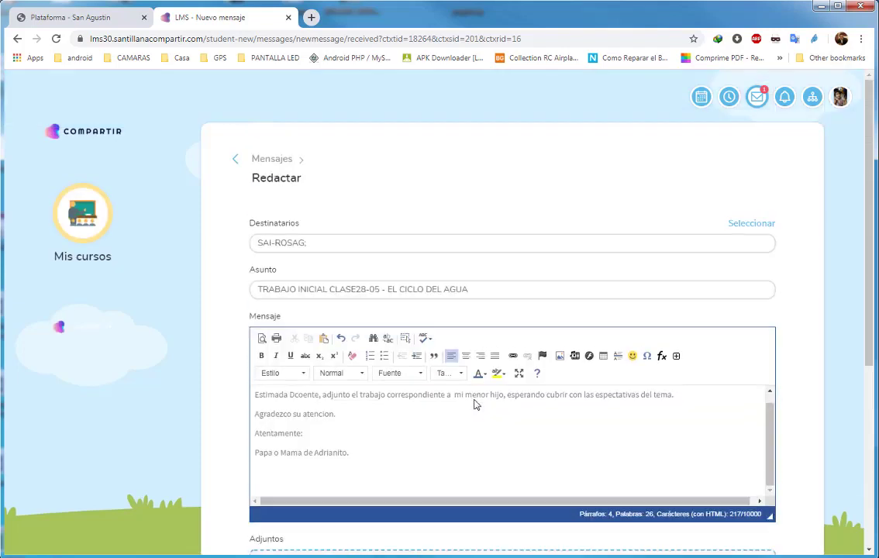
{"action": "scroll", "coordinate": [552, 394], "scroll_direction": "down", "scroll_amount": 5}
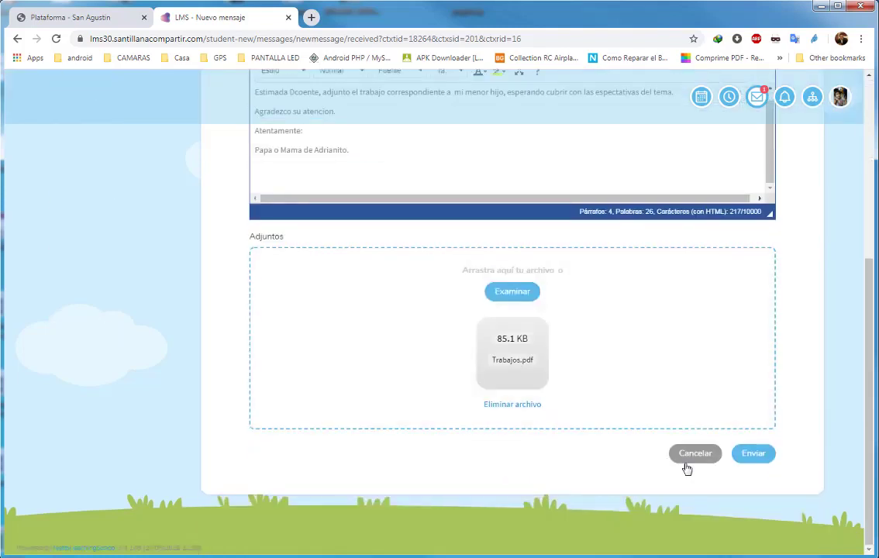
{"action": "left_click", "coordinate": [753, 455]}
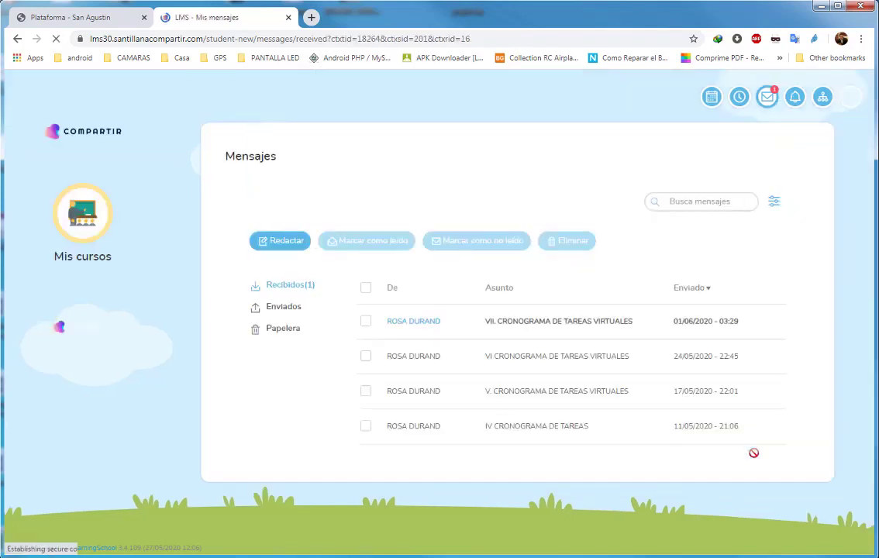
{"action": "left_click", "coordinate": [291, 310]}
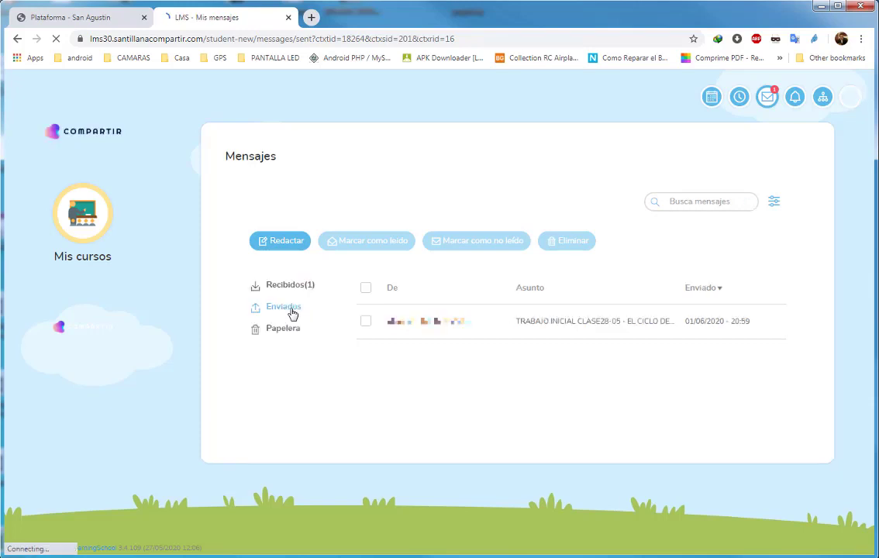